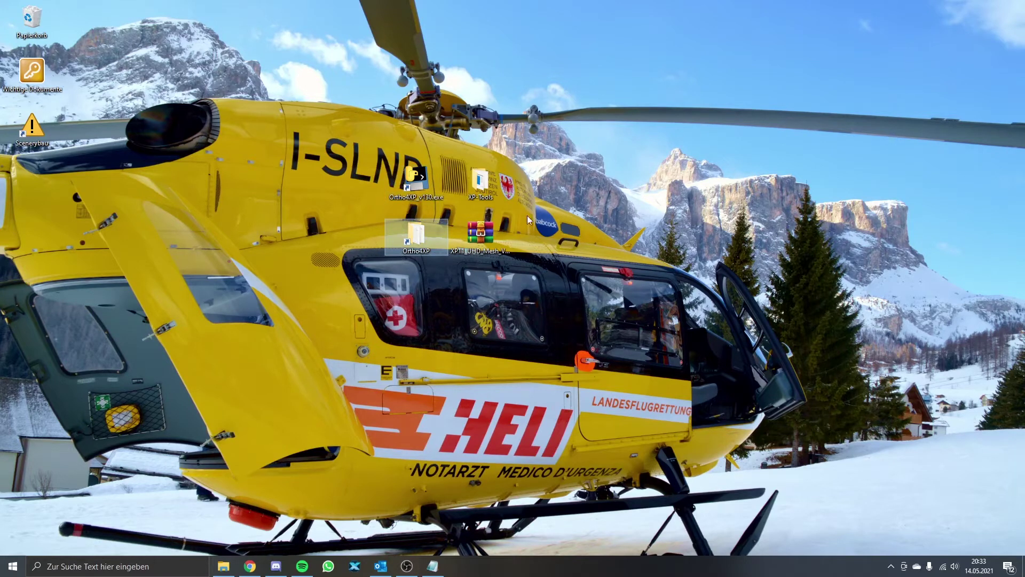
- Launch Ortho4XP and confirm +46+011 is the active tile in the Tiles collection map
click(482, 189)
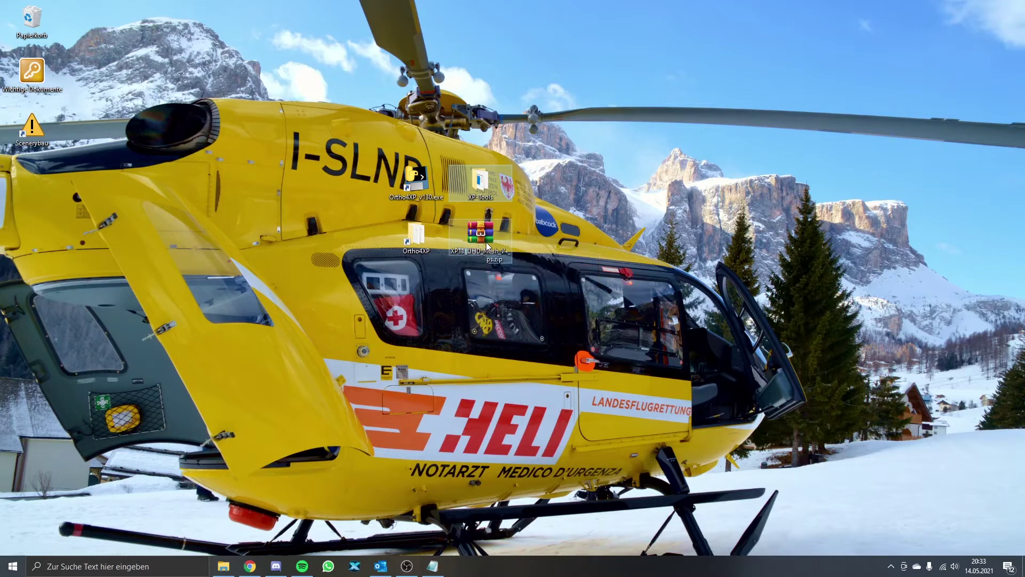
click(486, 242)
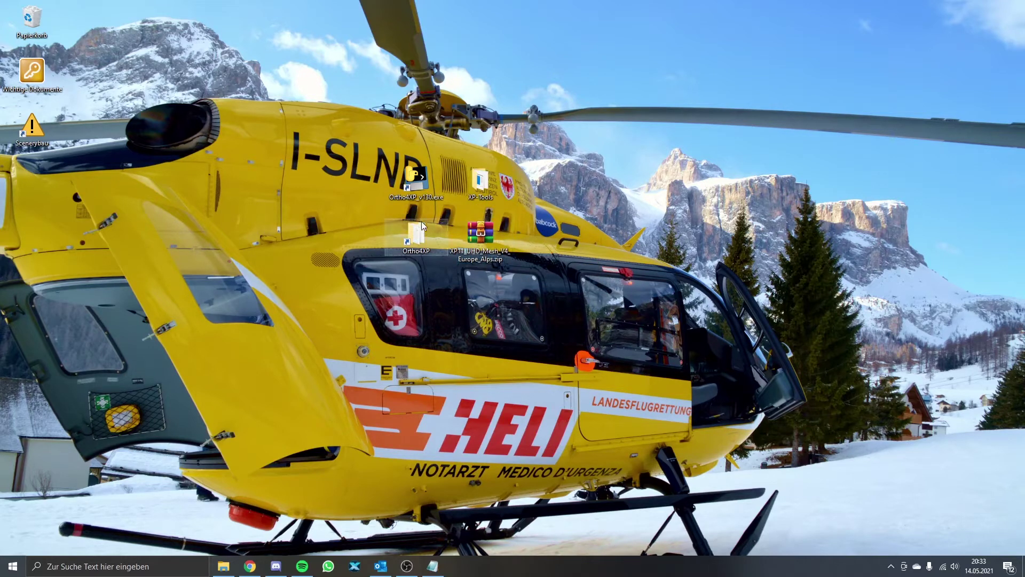
double_click(431, 195)
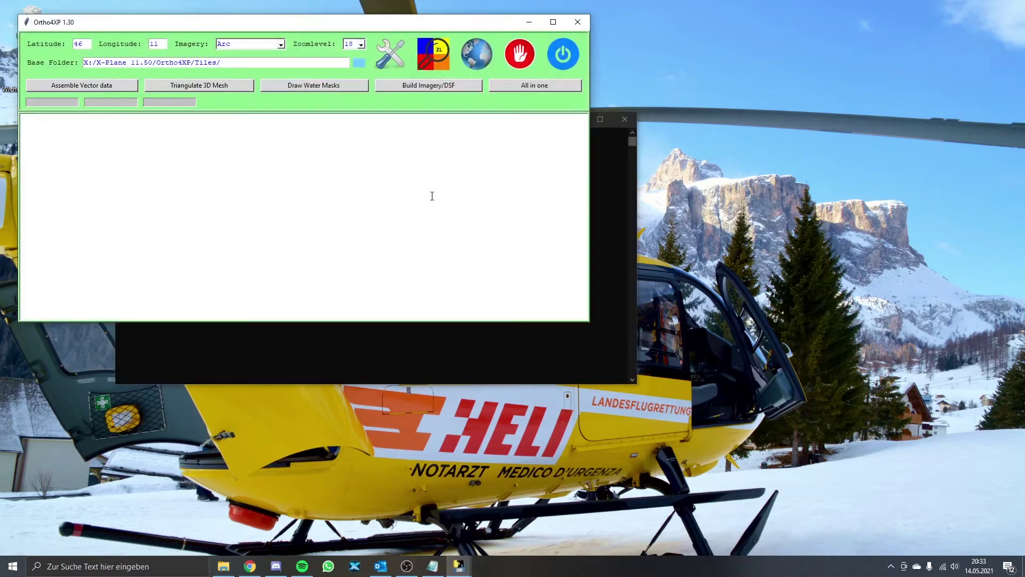
click(482, 55)
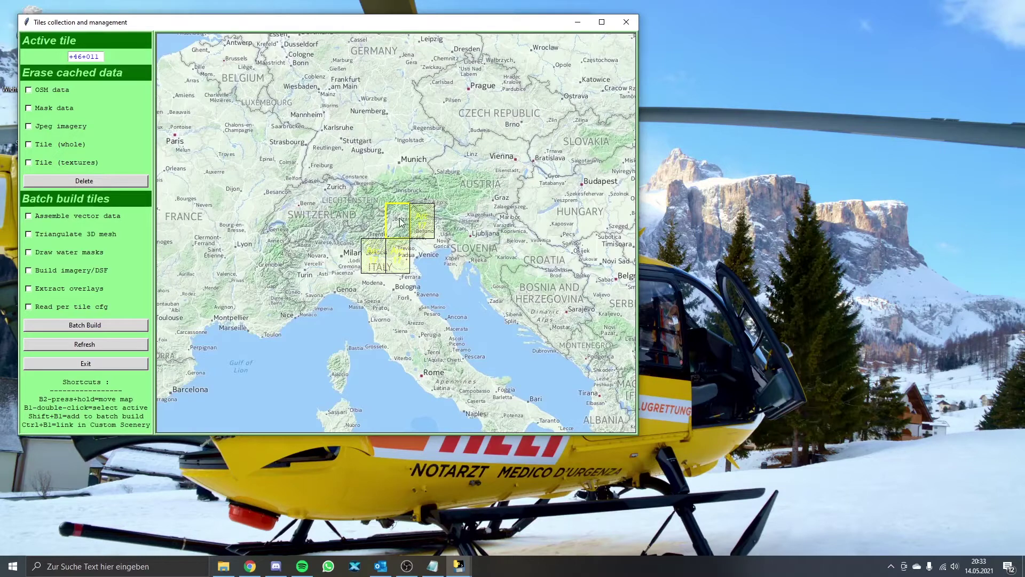
drag(102, 57, 68, 56)
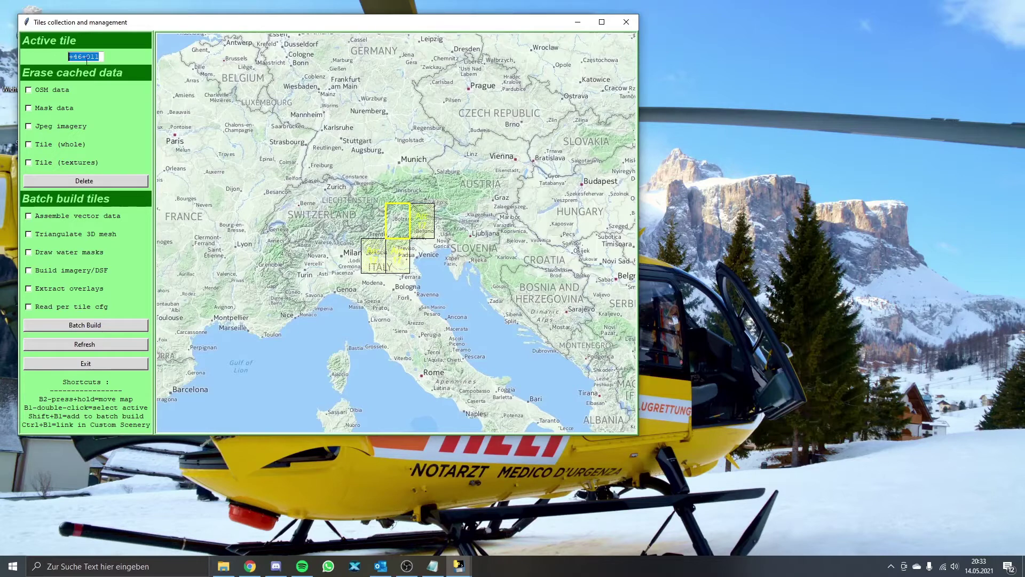
click(574, 22)
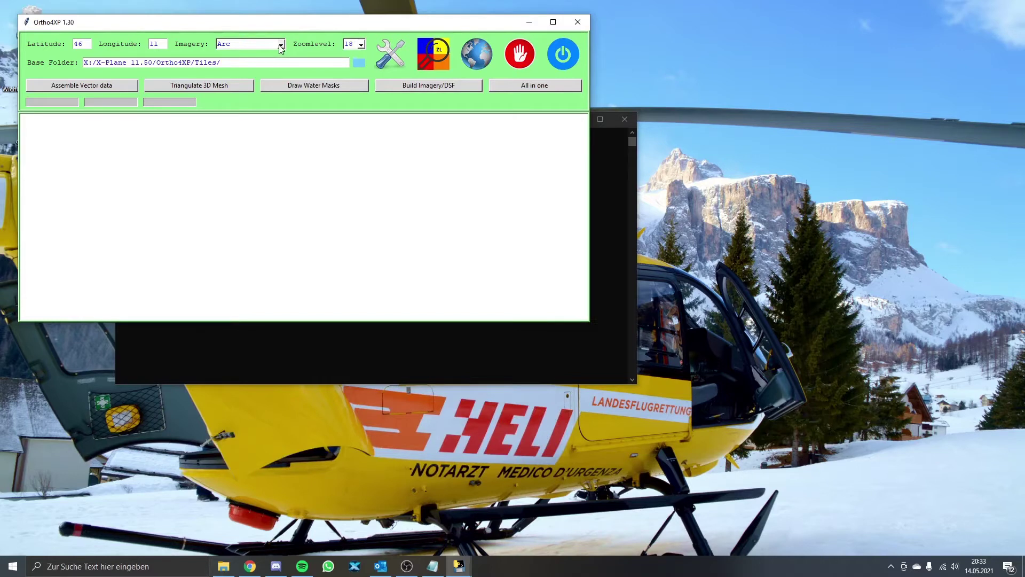
- Set the zoom level to 17 and mark ZL19 texture areas in the custom zoom preview
click(361, 45)
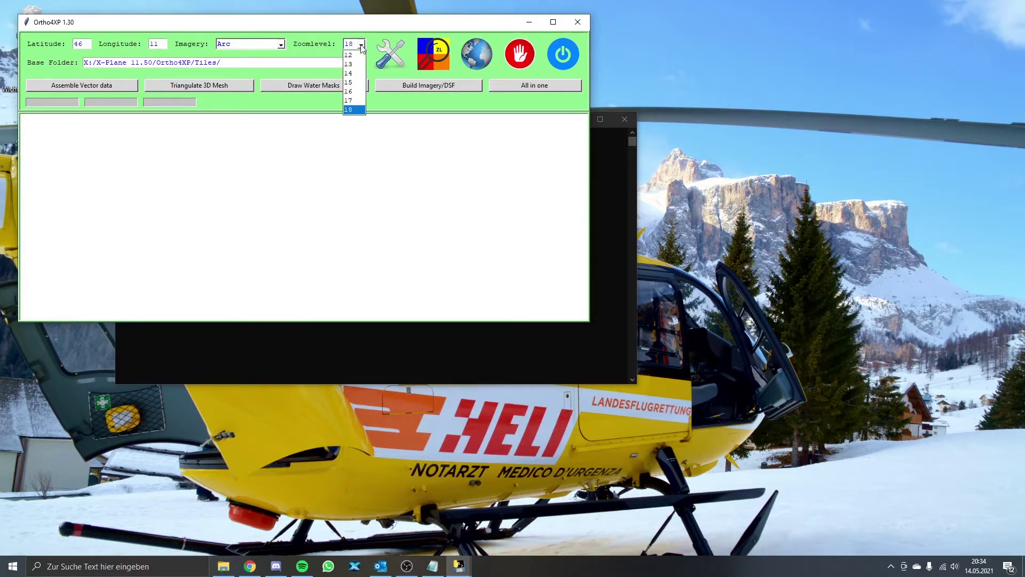
click(353, 101)
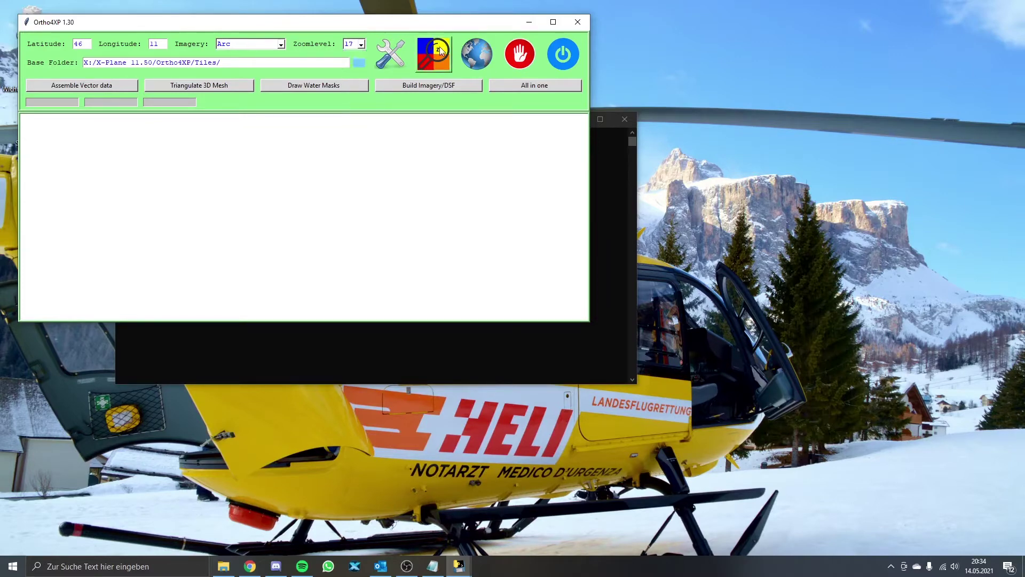
click(438, 51)
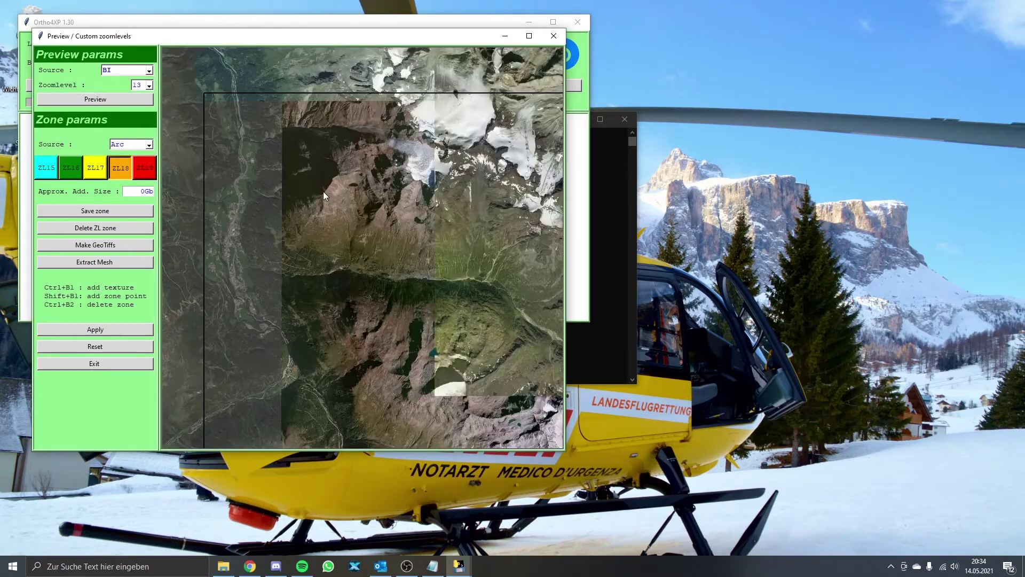
drag(324, 195, 375, 354)
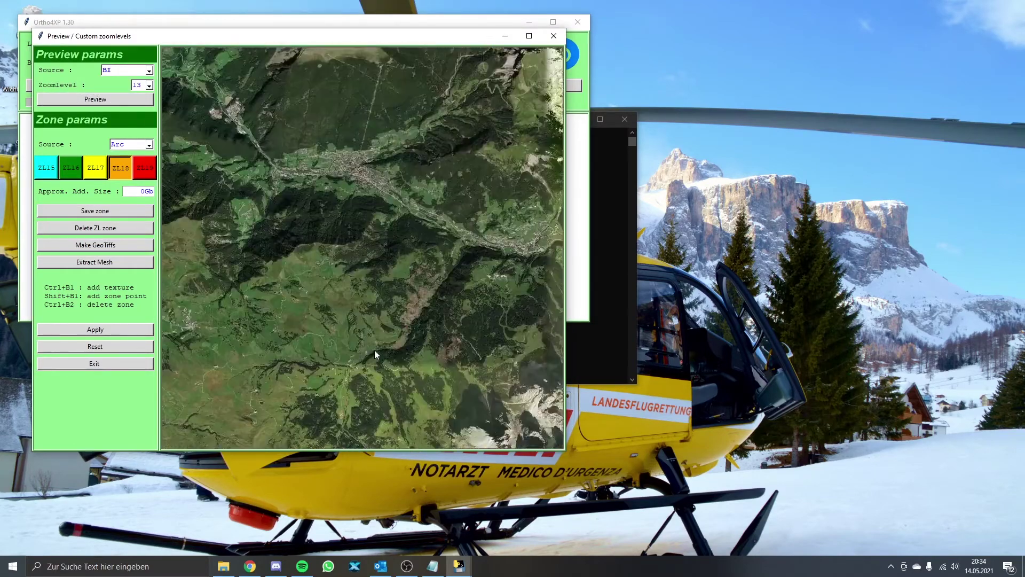
ctrl+click(338, 208)
ctrl+click(352, 230)
drag(353, 230, 454, 354)
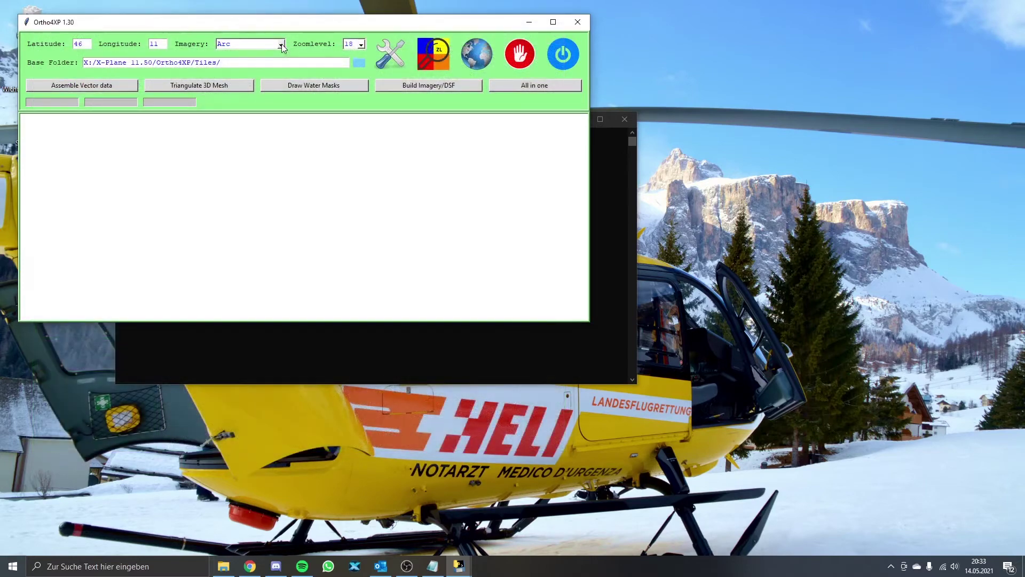
- Keep Arc as the imagery provider
click(281, 46)
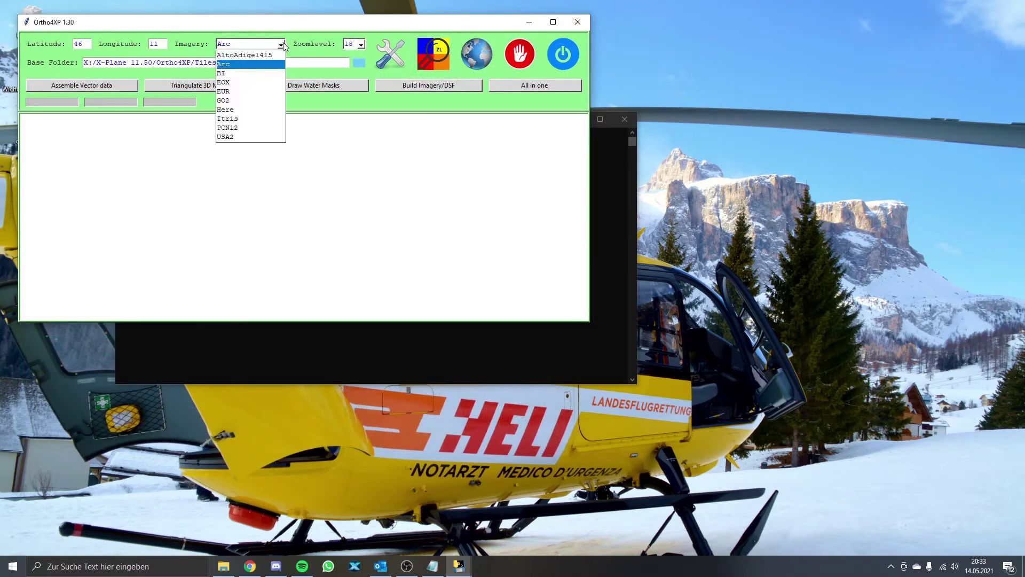
click(244, 68)
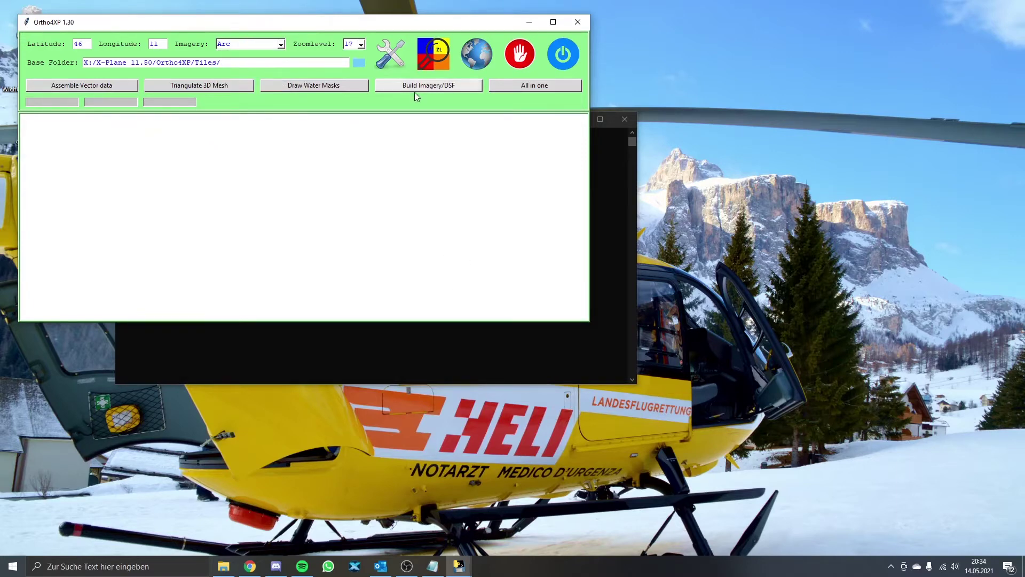
click(395, 65)
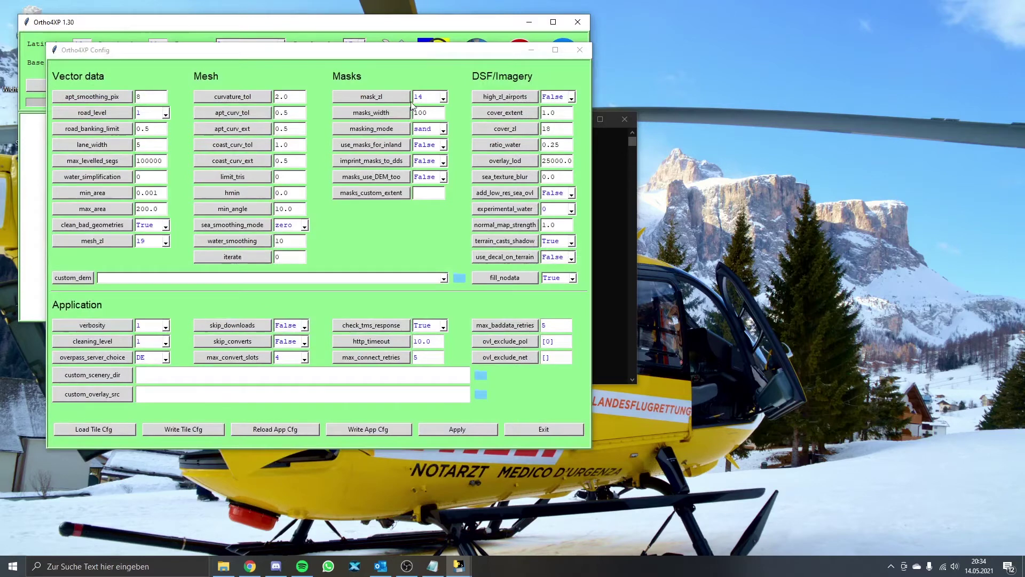
- Set road_level to 4, road_banking_limit to 0.2 and mesh_zl to 20
click(166, 113)
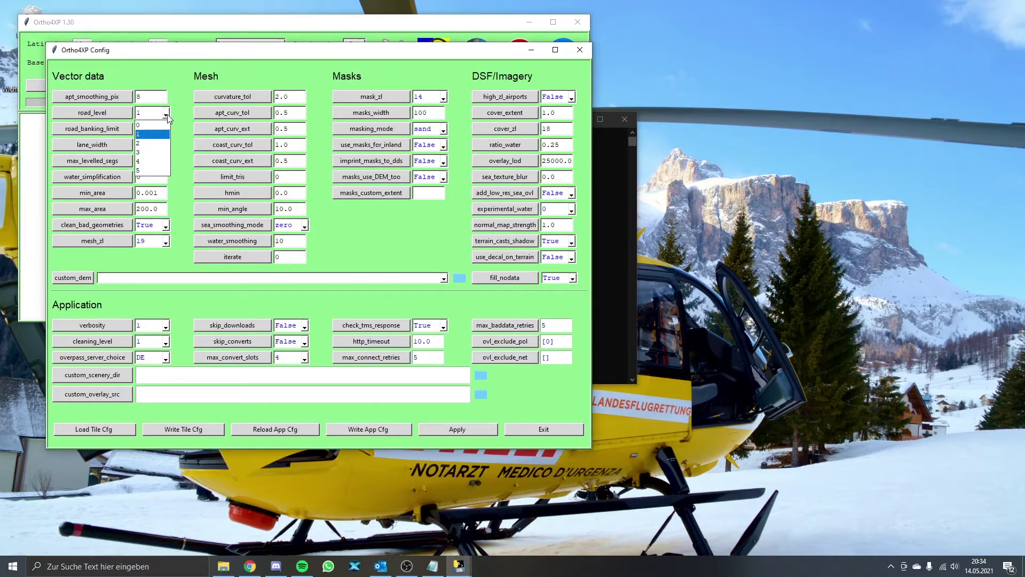
click(154, 161)
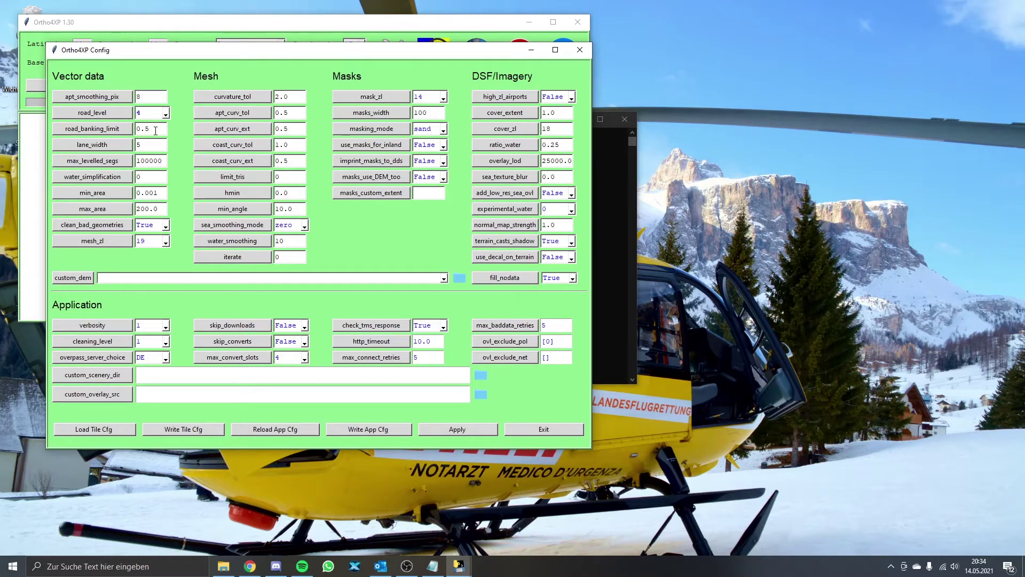
key(BackSpace)
text(2)
click(165, 244)
click(145, 289)
- Change curvature_tol from 2.0 to 1.4 and set use_decal_on_terrain to True
double_click(294, 95)
text(1.4)
click(571, 258)
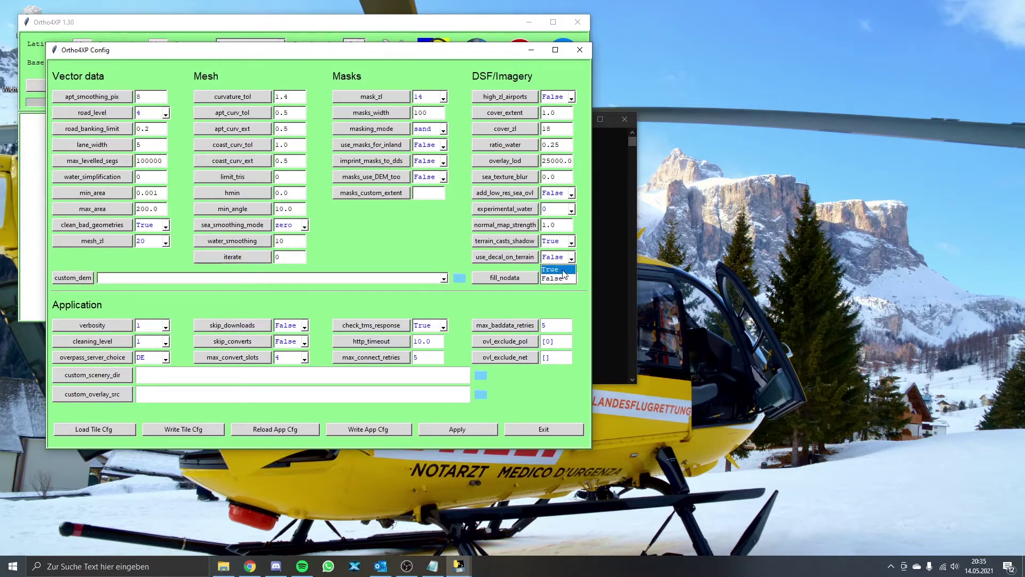
click(551, 269)
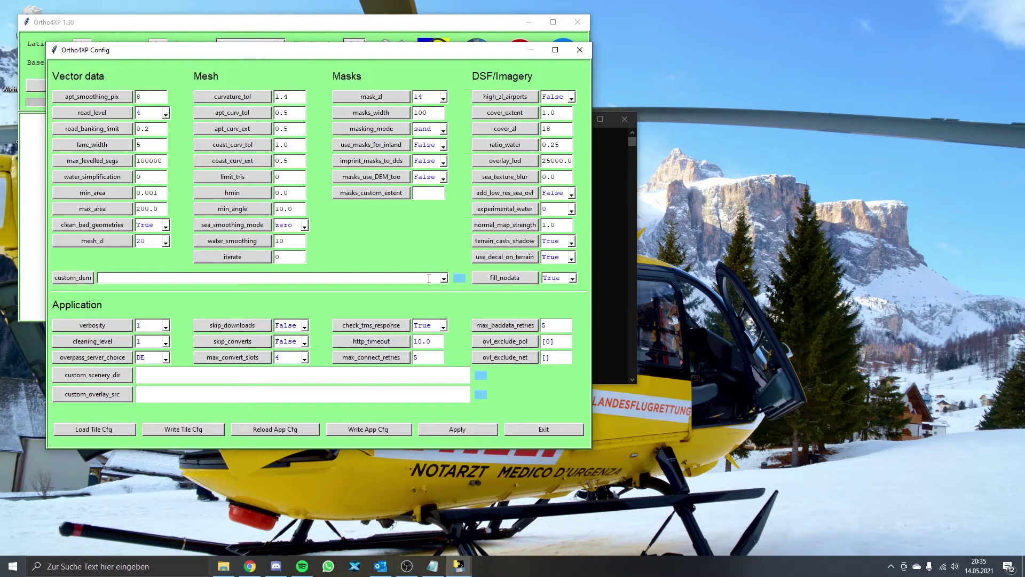
- Extract +46+011.dsf from the archive's +40+010 folder to the desktop, then close WinRAR
mouse_move(459, 566)
click(501, 515)
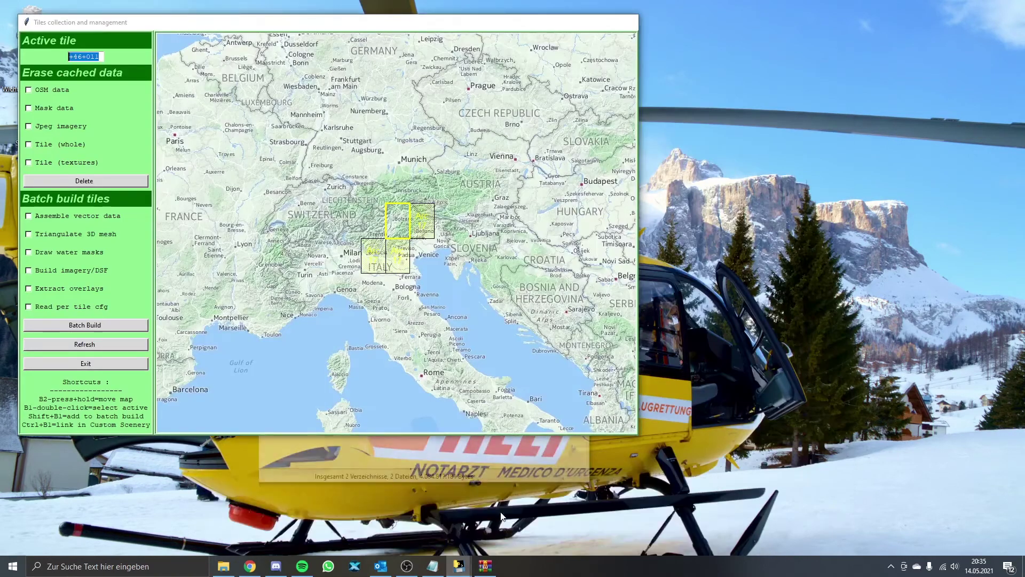
click(83, 57)
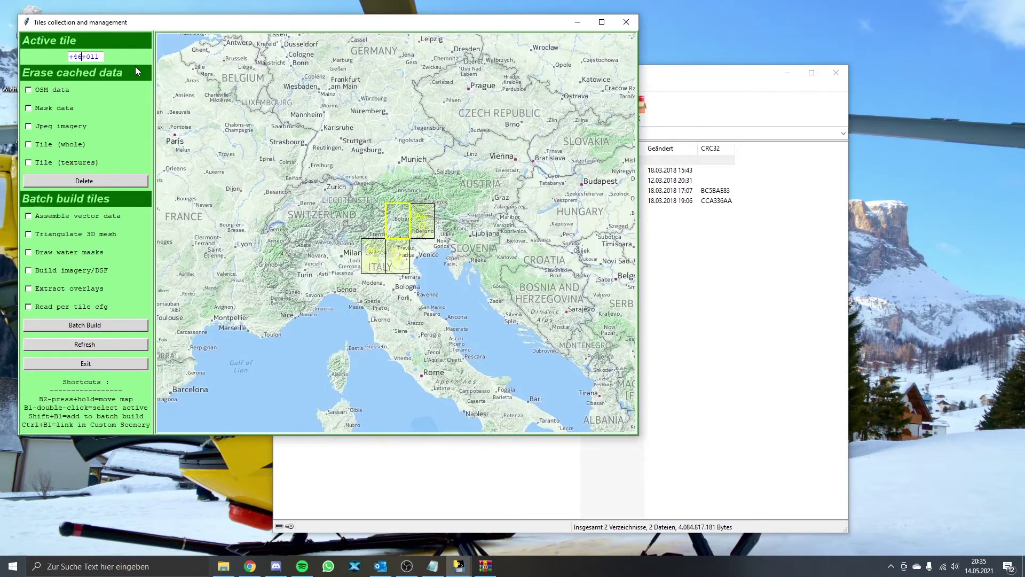
click(662, 286)
double_click(302, 182)
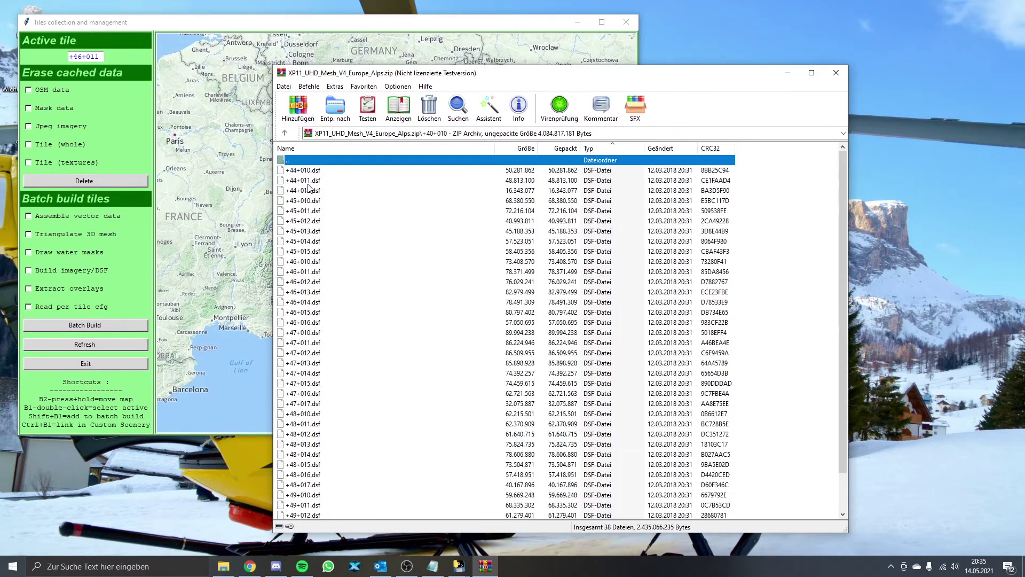
drag(317, 274, 859, 181)
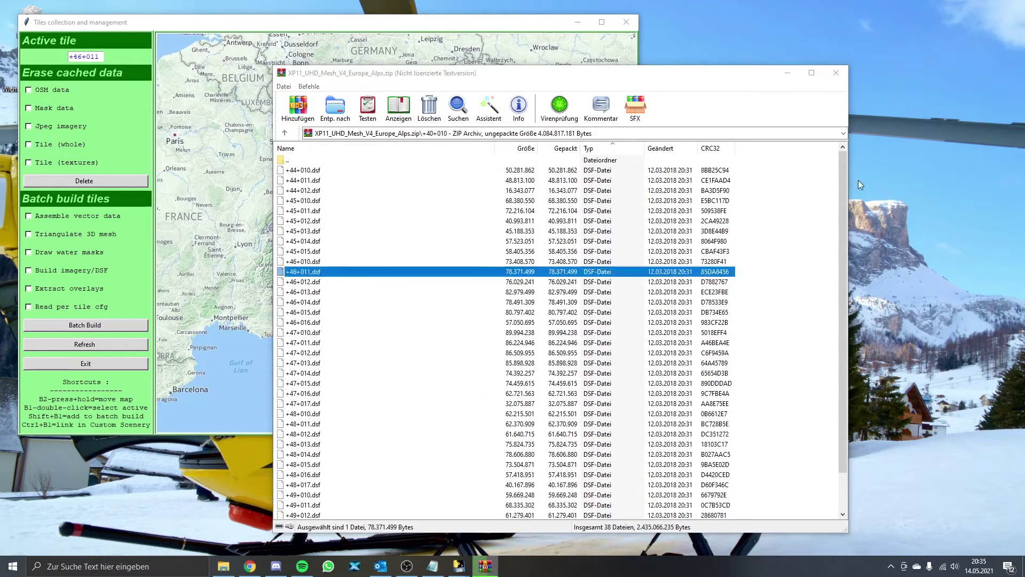
click(836, 72)
click(578, 22)
drag(874, 184, 607, 187)
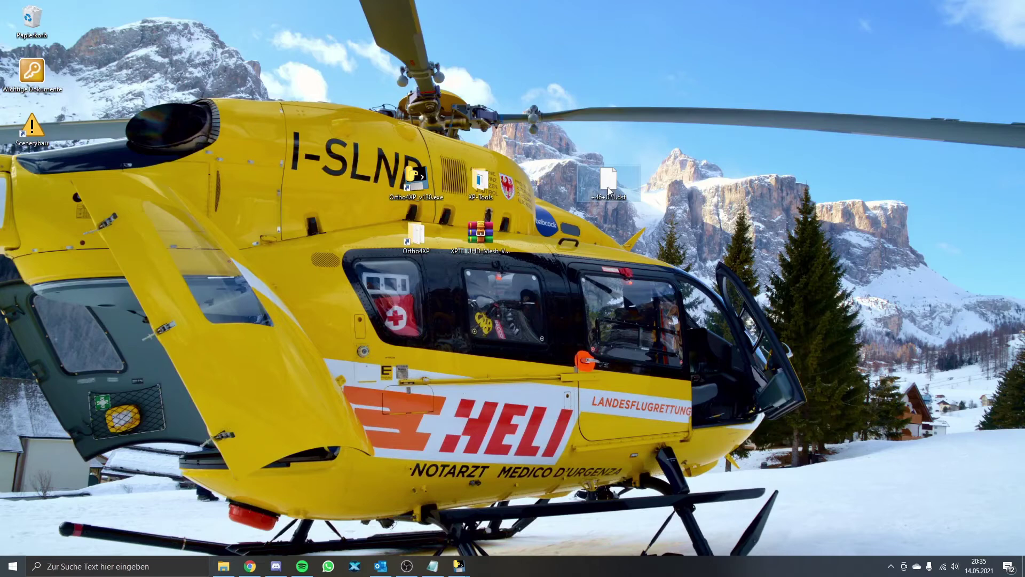
- Rename the file to +46+011.dsf.7z, accept the extension change, and extract it onto the desktop
right_click(608, 187)
click(641, 389)
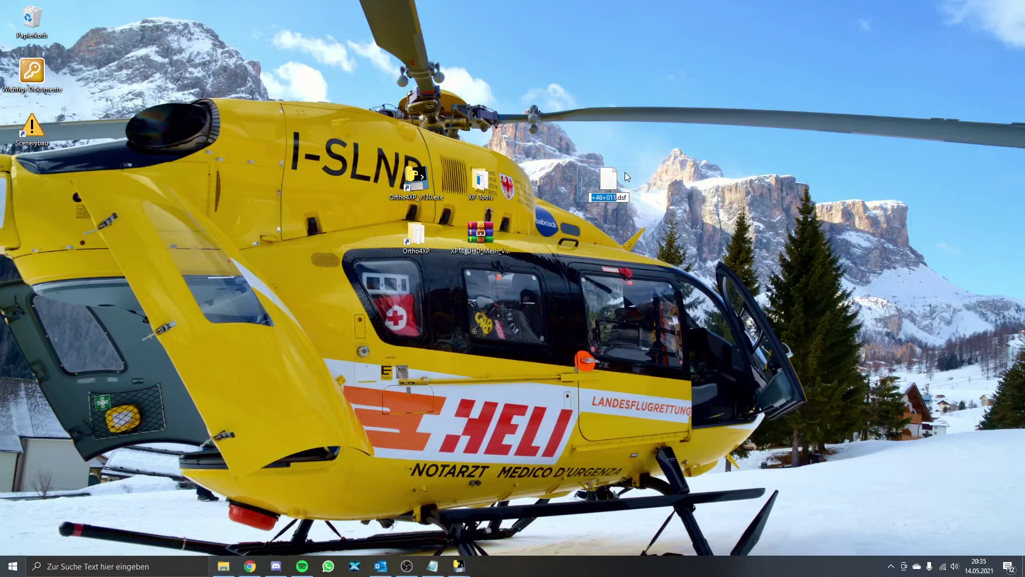
key(End)
text(.7z)
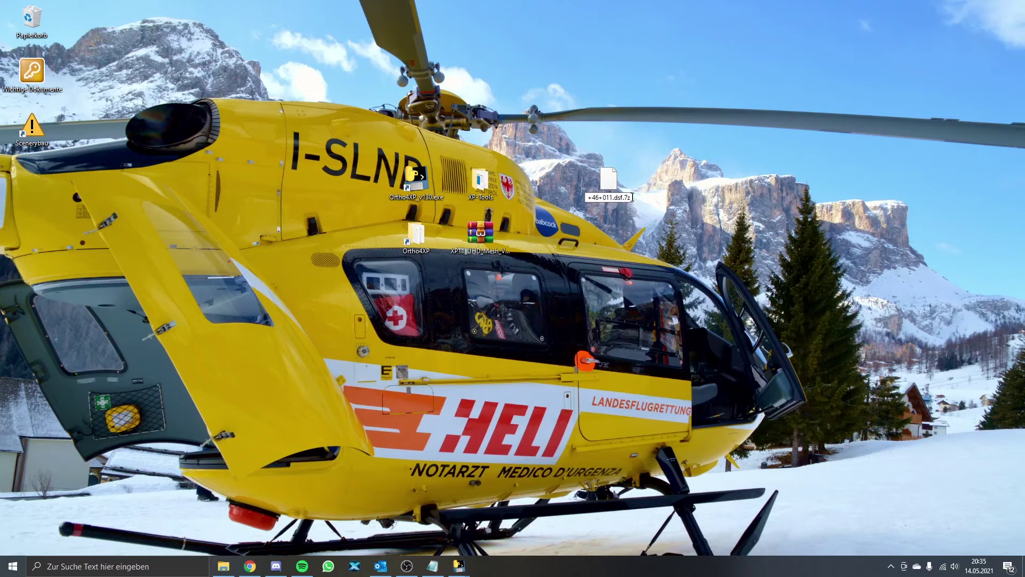
key(Return)
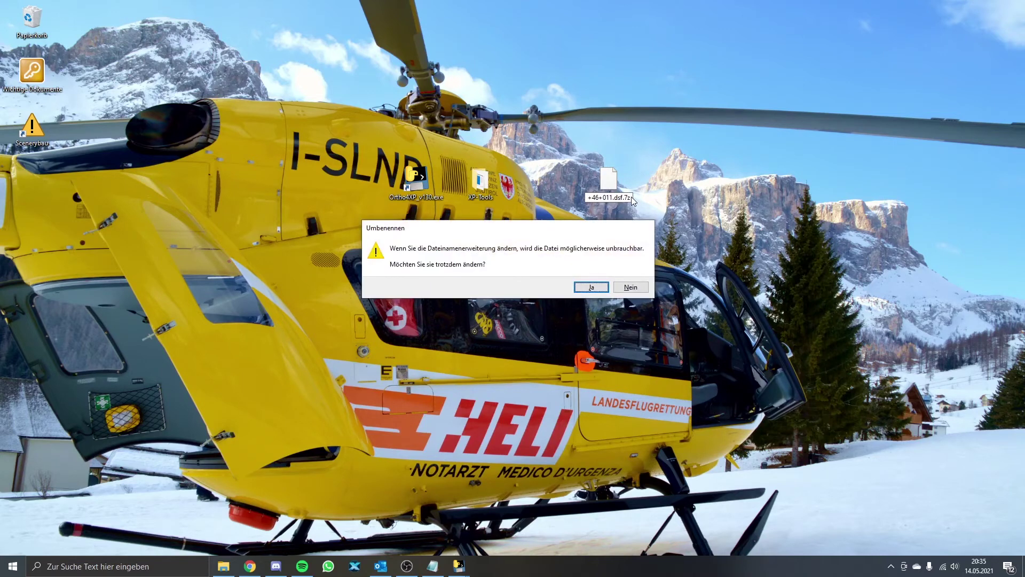
key(Return)
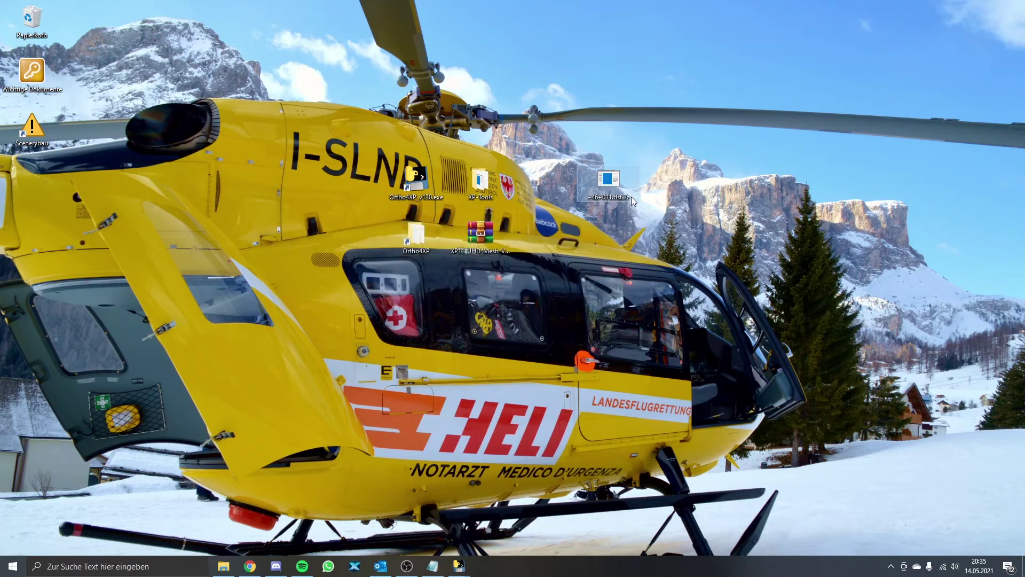
right_click(620, 193)
click(655, 259)
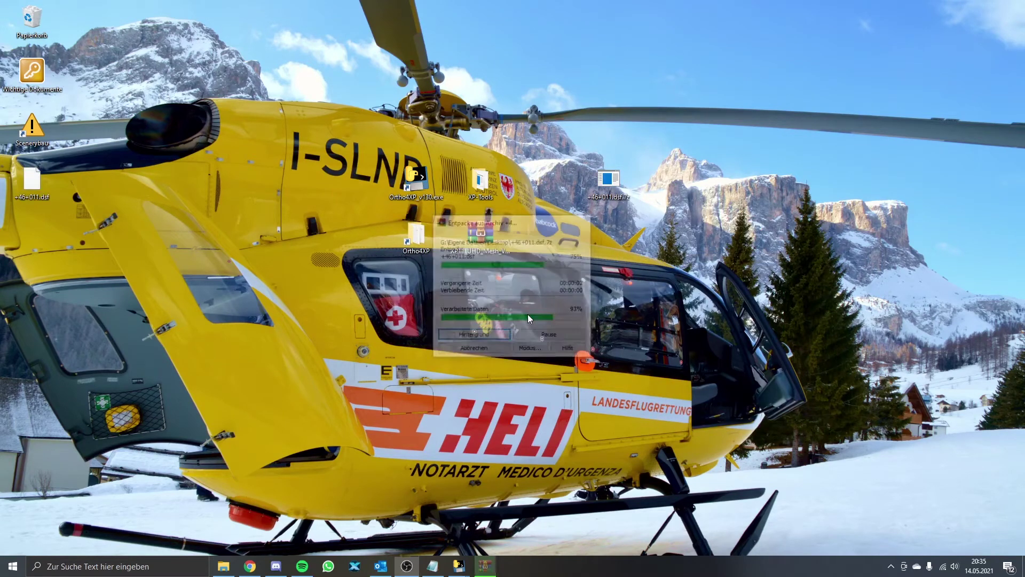
- Compare file sizes: 74.7 MB archive versus the 146 MB extracted +46+011.dsf
key(alt+Return)
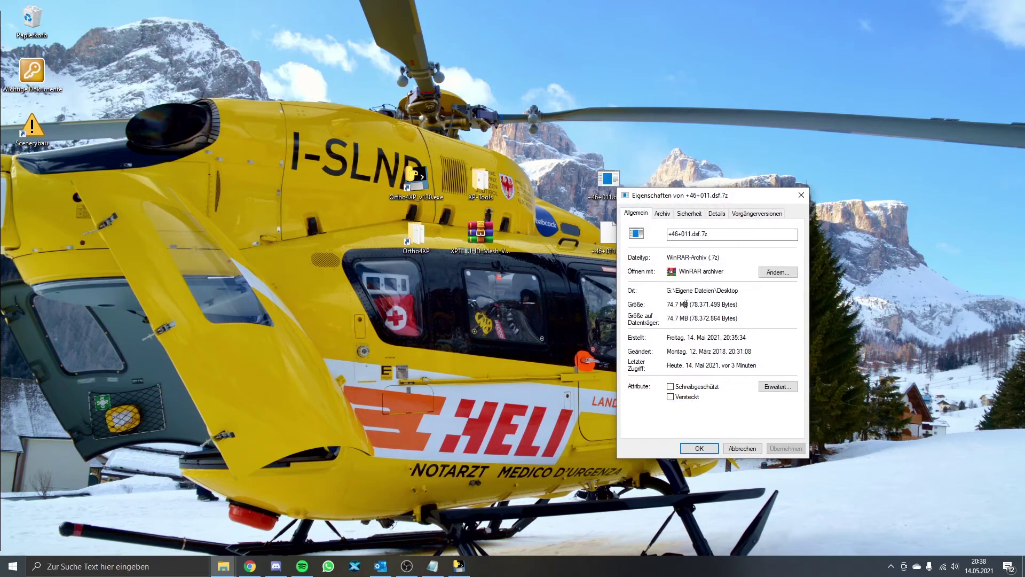
drag(687, 304, 666, 304)
click(801, 195)
right_click(614, 234)
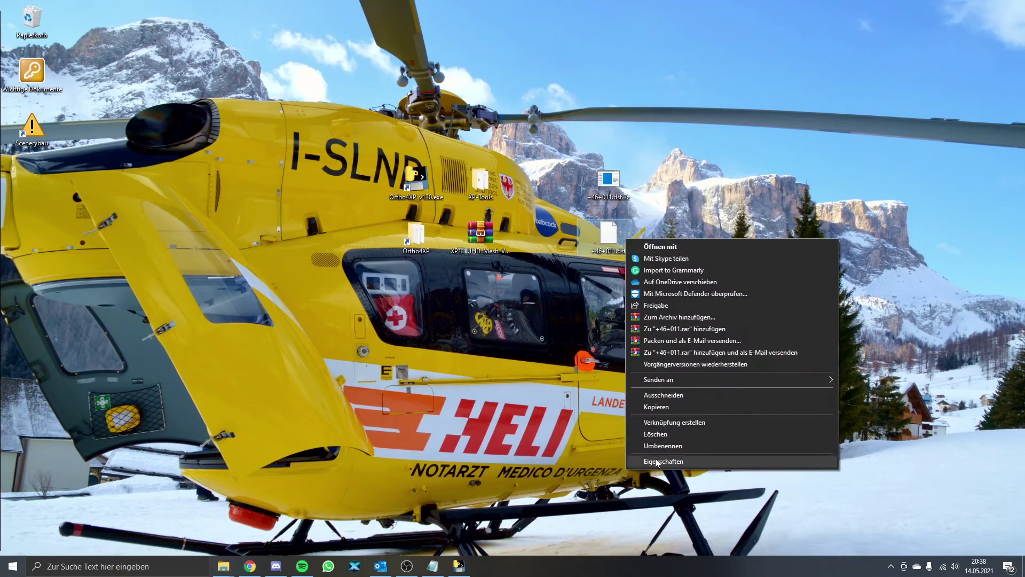
click(664, 459)
drag(679, 356, 695, 357)
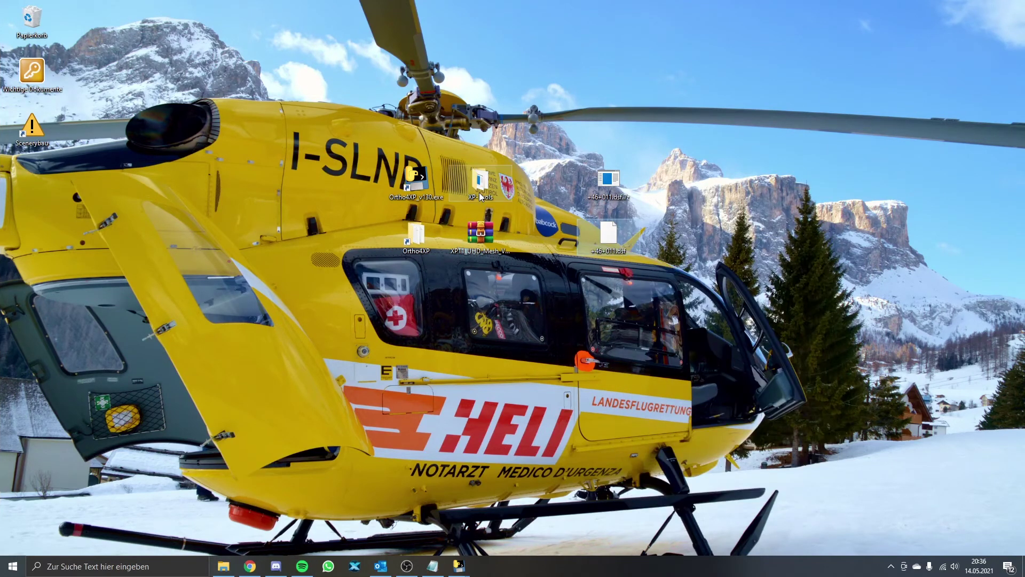
- Convert +46+011.dsf to text by dropping it onto XGrinder from the XP-Tools folder
double_click(480, 197)
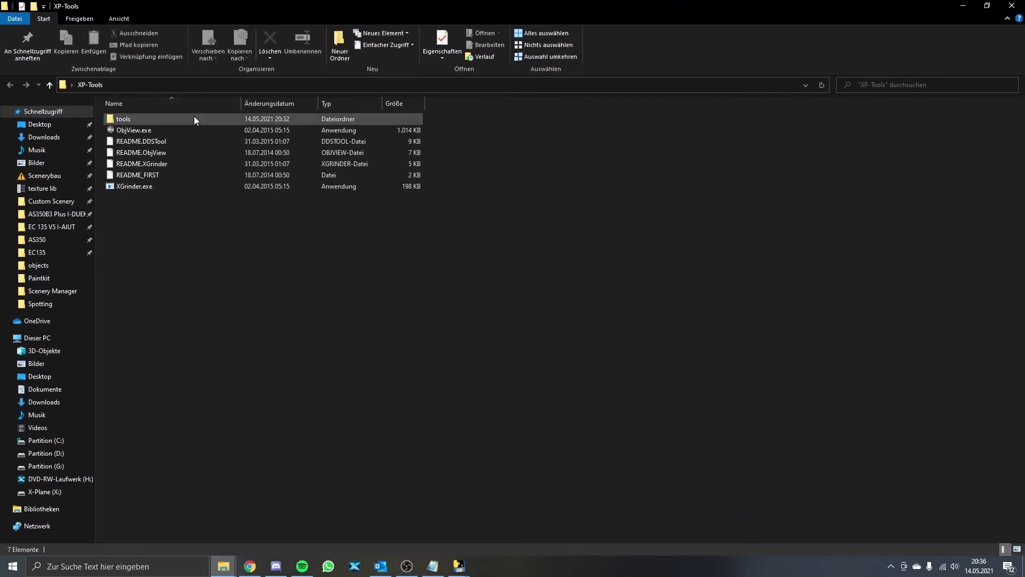
double_click(169, 185)
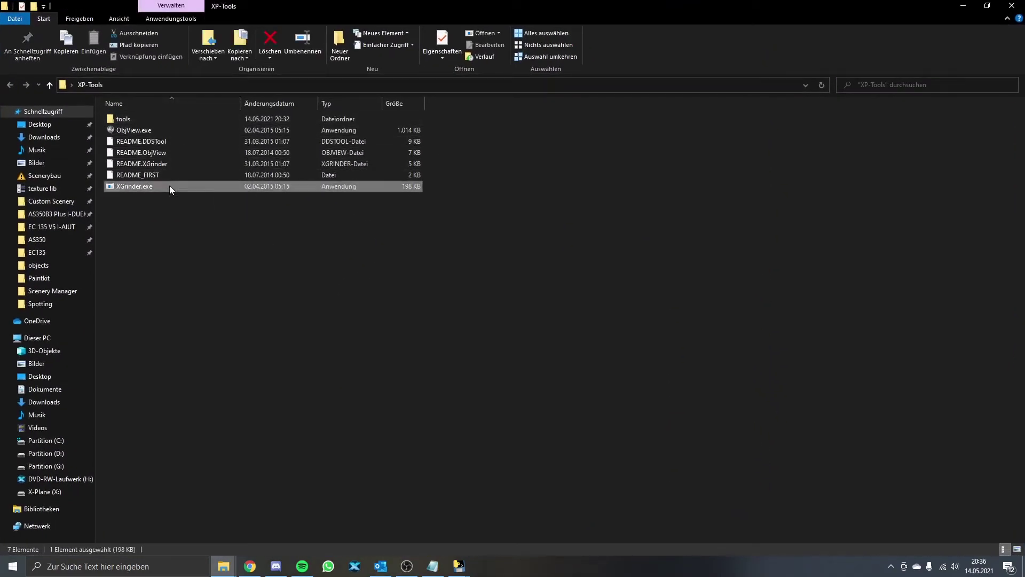
click(962, 6)
drag(608, 233, 320, 149)
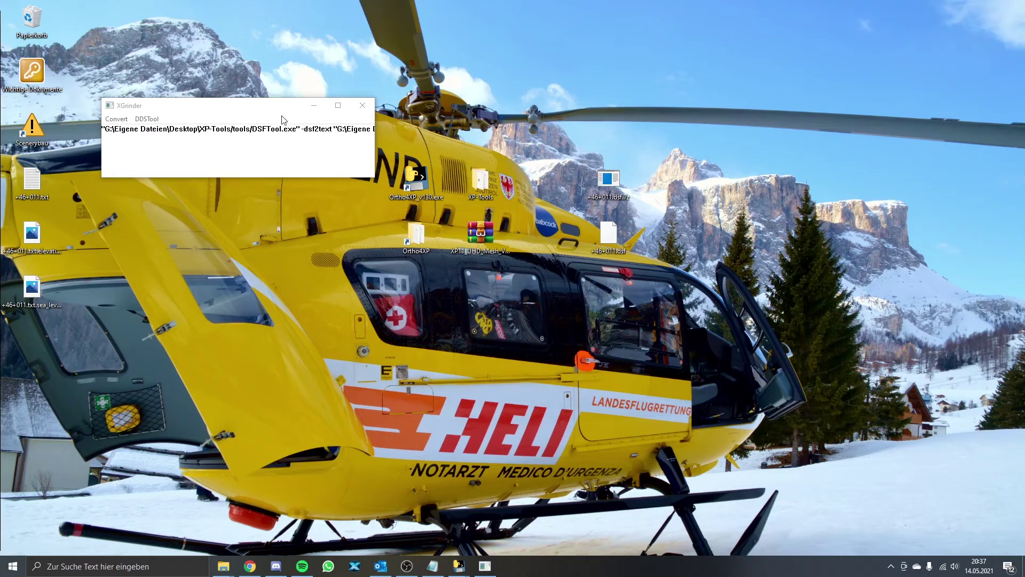
click(362, 105)
- Move the generated +46+011.txt, elevation.raw and sea_level.raw files beside the .dsf
drag(70, 321, 11, 176)
drag(47, 235, 688, 235)
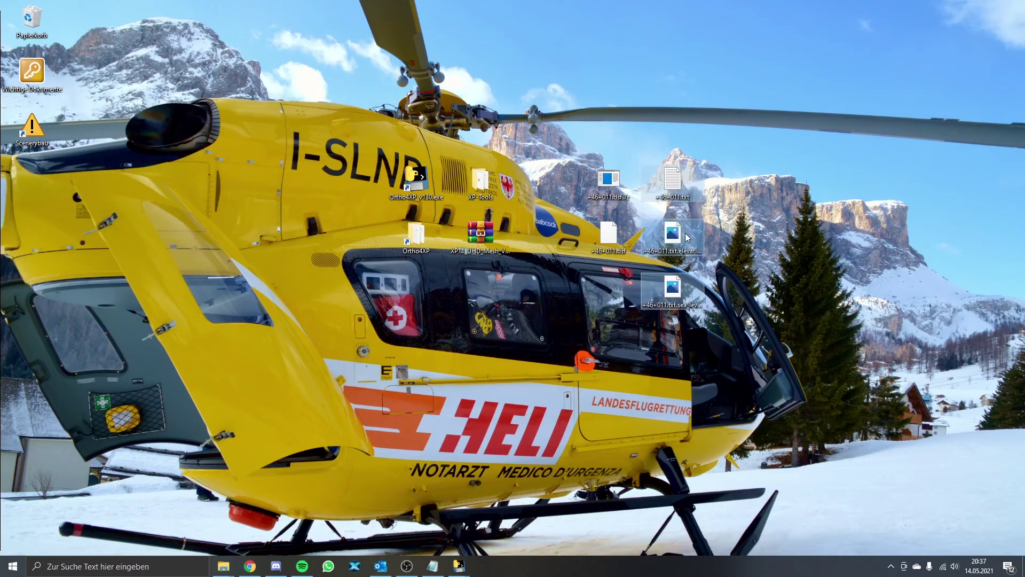
right_click(688, 235)
key(Escape)
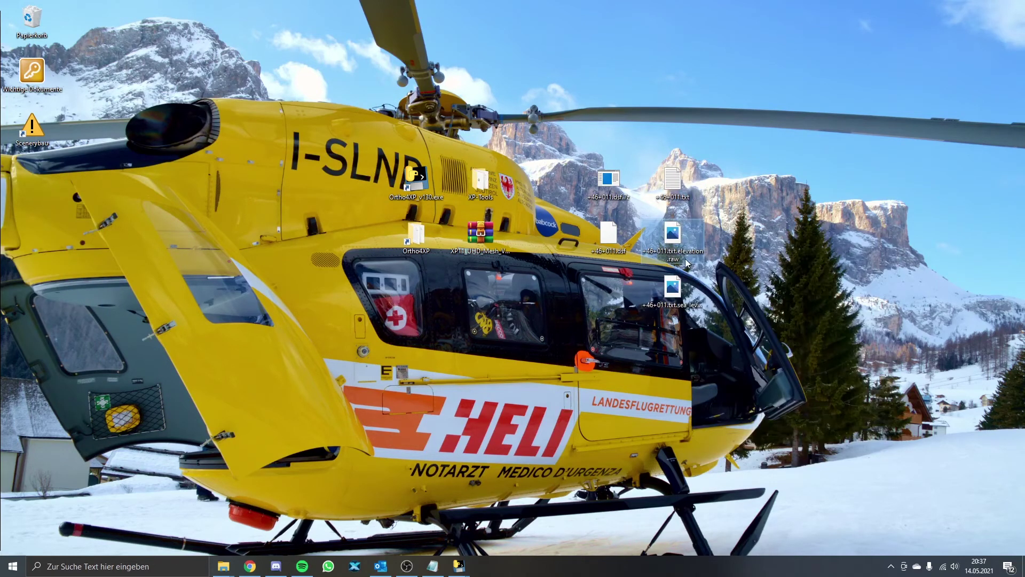
click(679, 295)
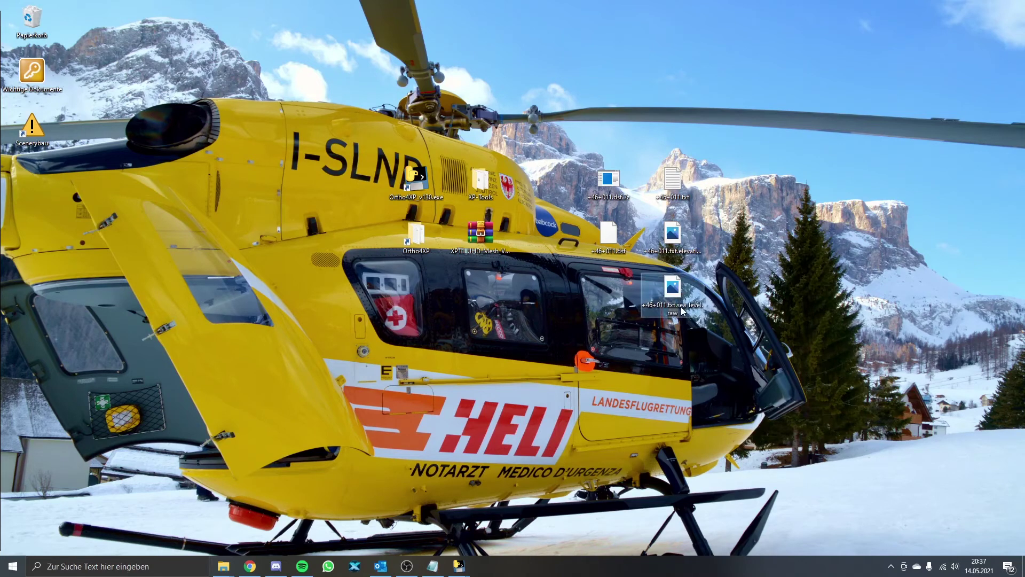
drag(673, 239, 798, 241)
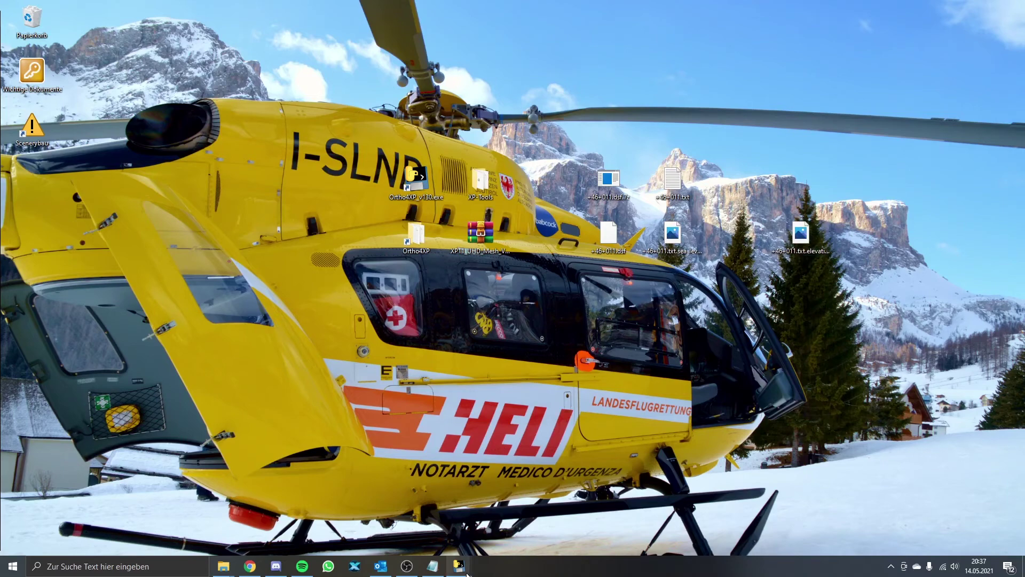
- Point custom_dem to the desktop's +46+011.txt.elevation.raw and apply the config
mouse_move(459, 565)
click(635, 519)
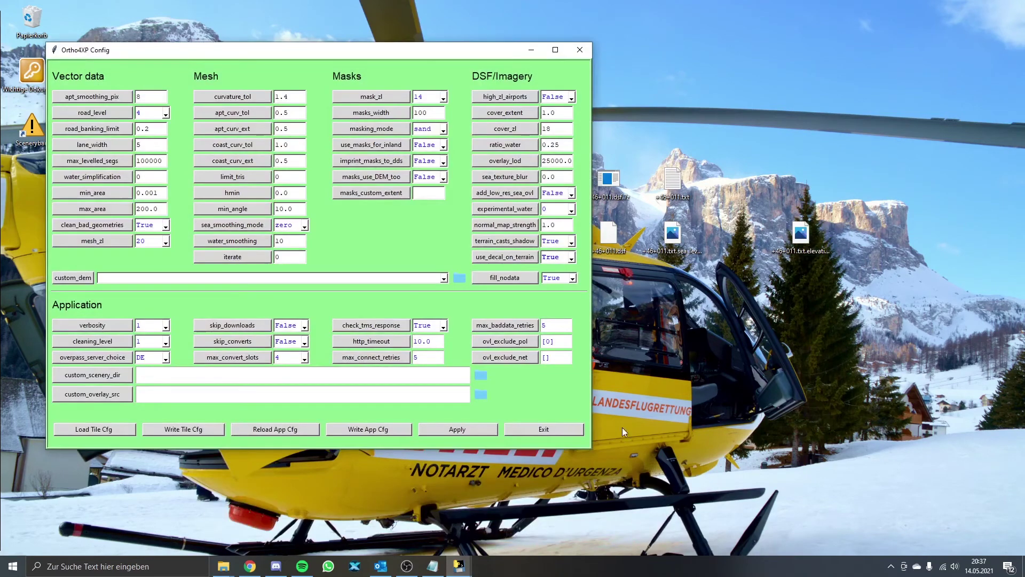
click(459, 277)
click(99, 146)
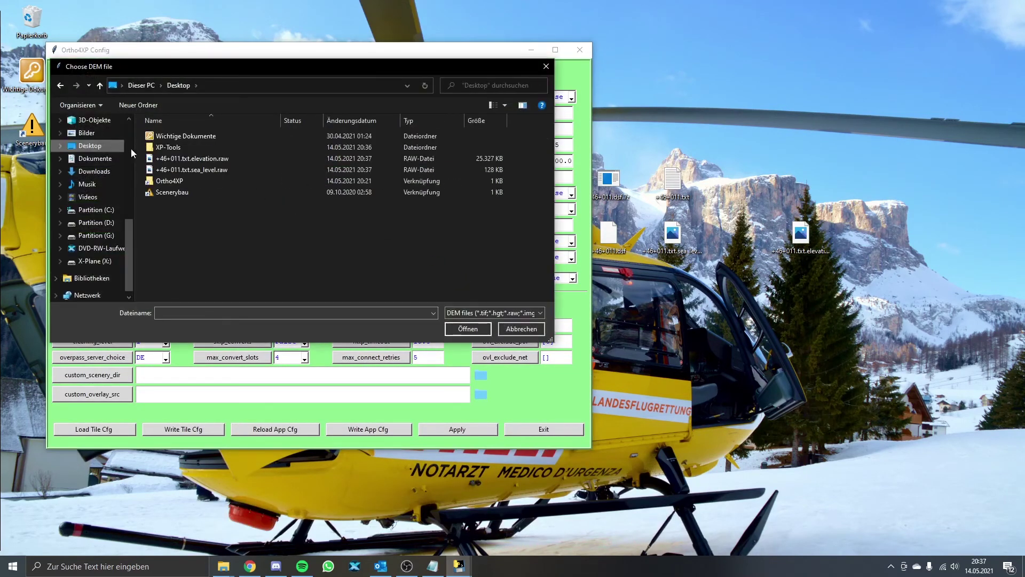
click(217, 159)
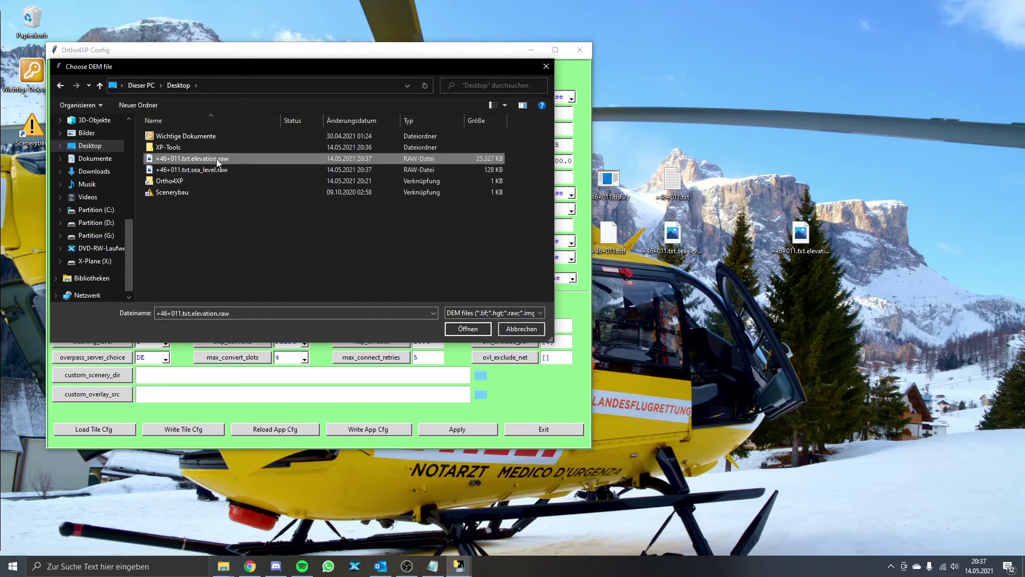
click(467, 329)
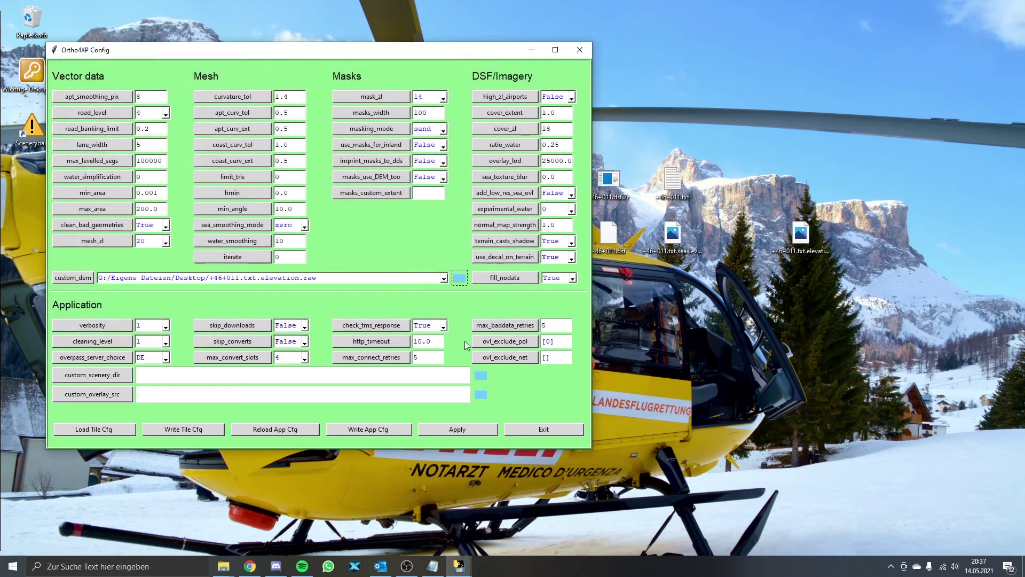
click(465, 431)
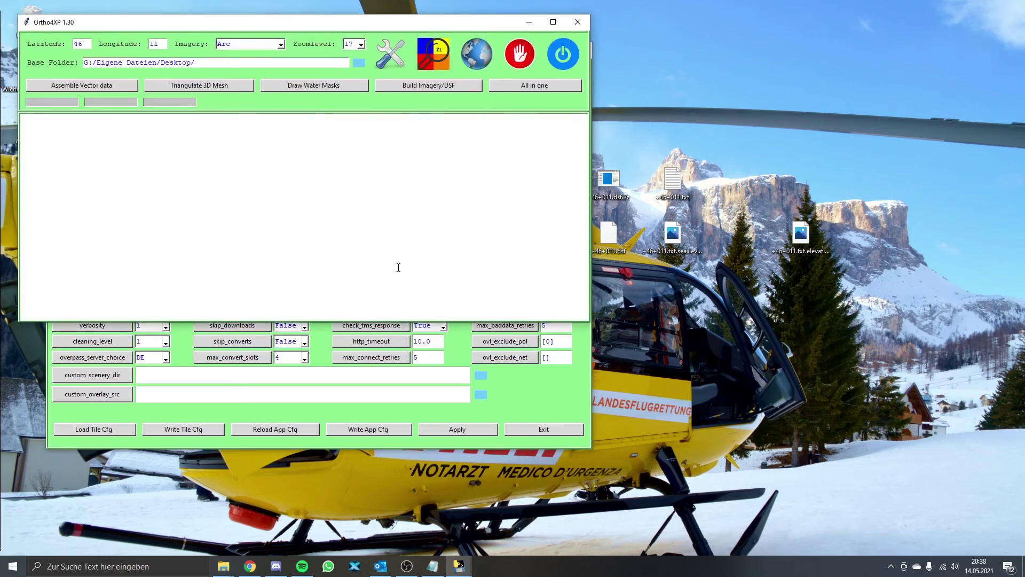
- Start the All in one build for tile +46+011
click(501, 83)
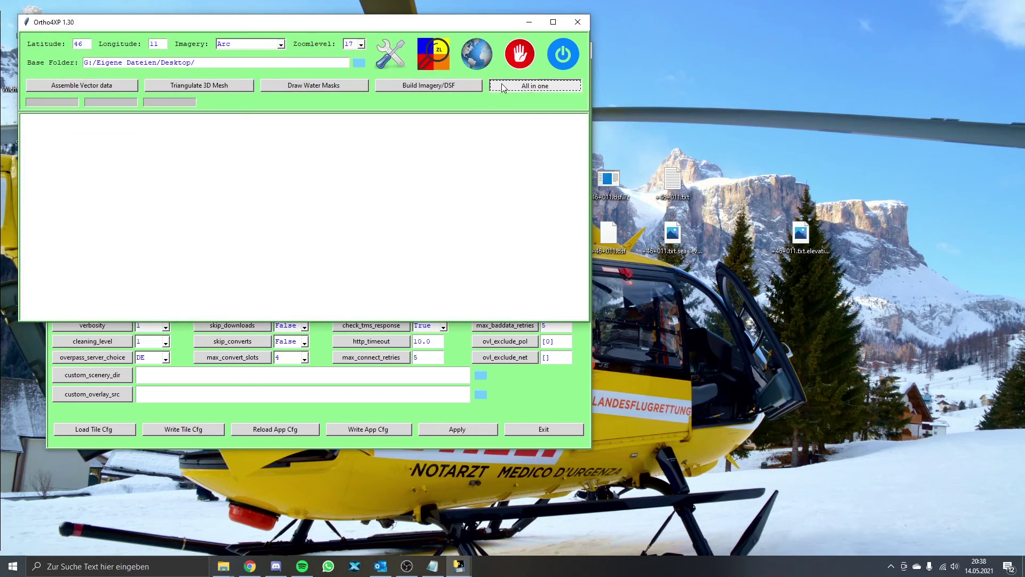